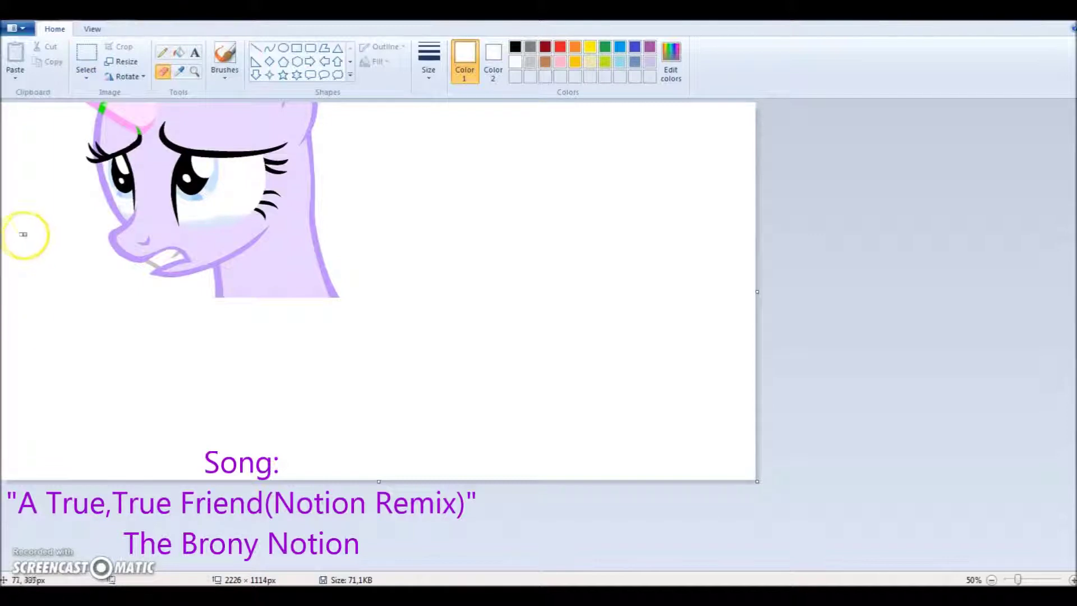
Paste the pink winged pony image from a file and place it on the empty area beside the lilac head
click(15, 75)
click(35, 110)
drag(846, 213, 846, 356)
double_click(556, 345)
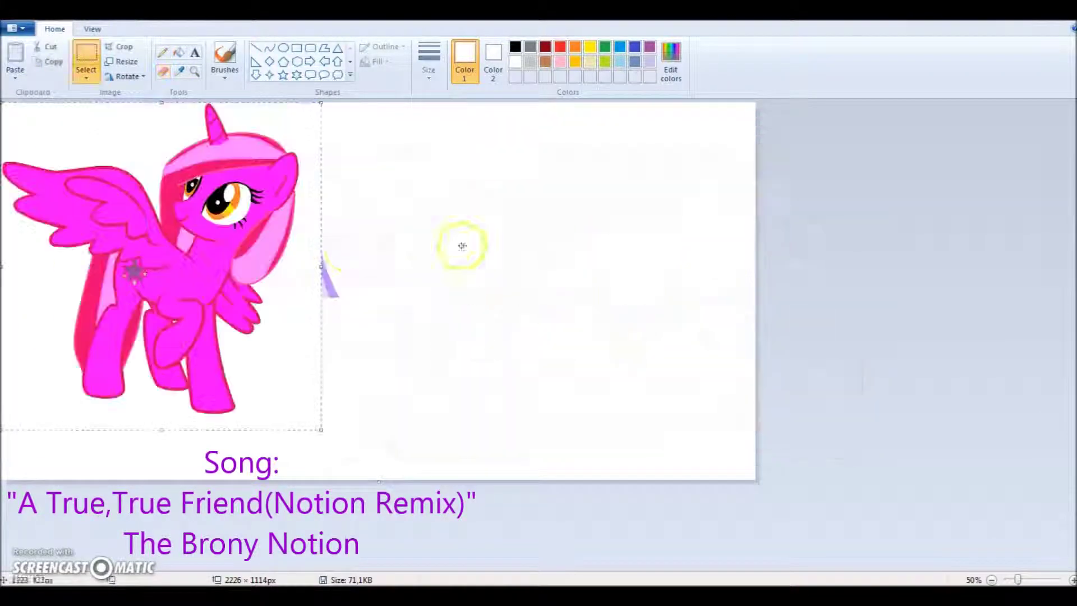
drag(149, 282, 577, 308)
click(86, 76)
click(121, 200)
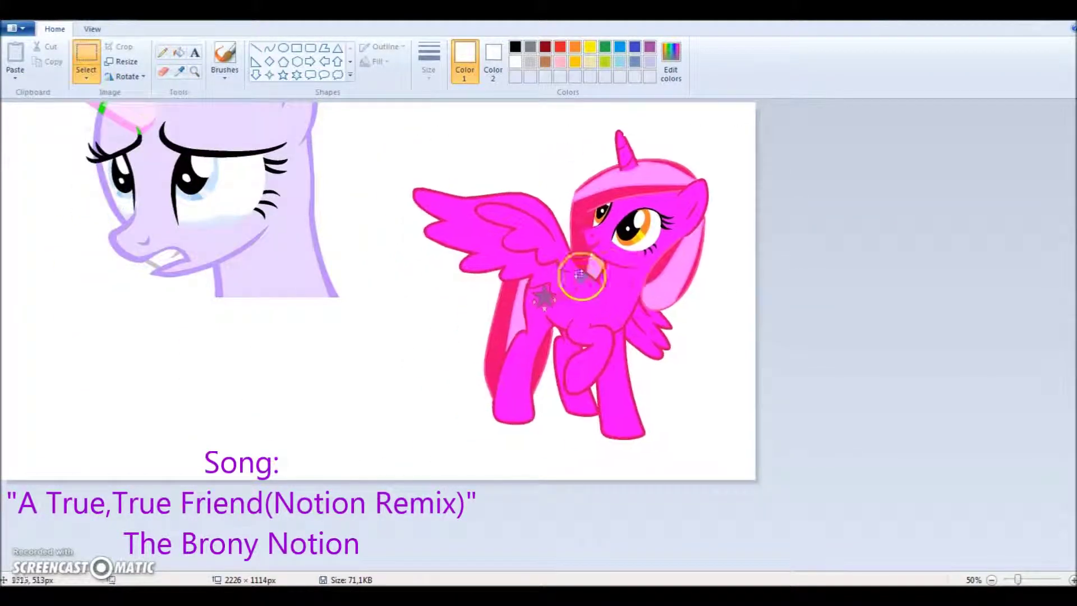
Sample the crimson outline colour from the reference pony and fill the head's back neck outline with it
click(194, 72)
click(678, 309)
click(507, 227)
click(179, 53)
click(202, 163)
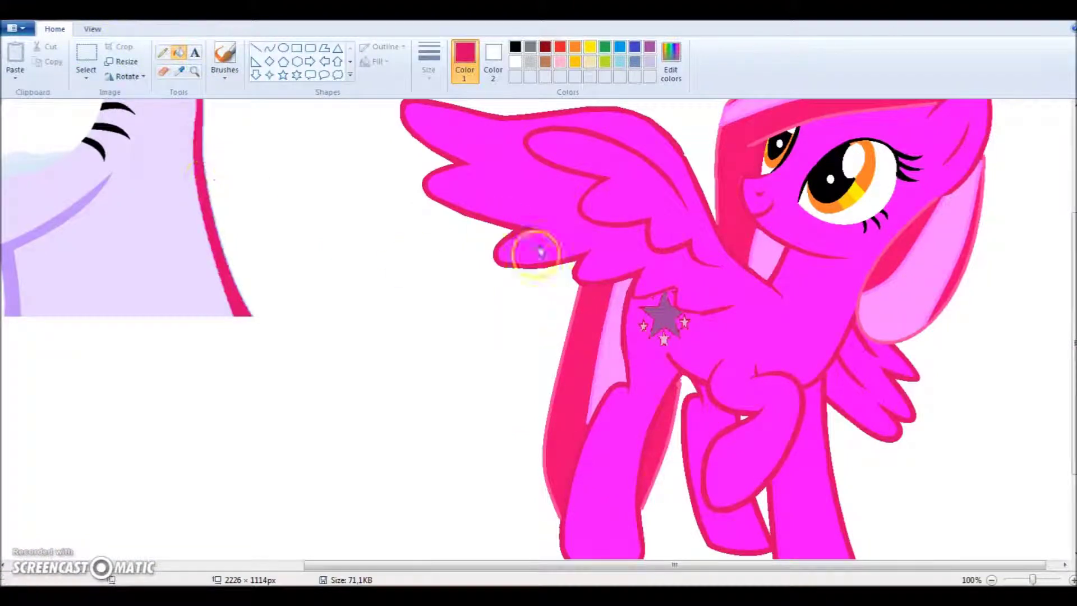
Fill the remaining purple outlines of the face, muzzle and front of the neck with the crimson
drag(1072, 302, 1073, 218)
drag(729, 565, 436, 565)
click(415, 392)
click(286, 351)
scroll(1058, 221, up, 1)
click(205, 112)
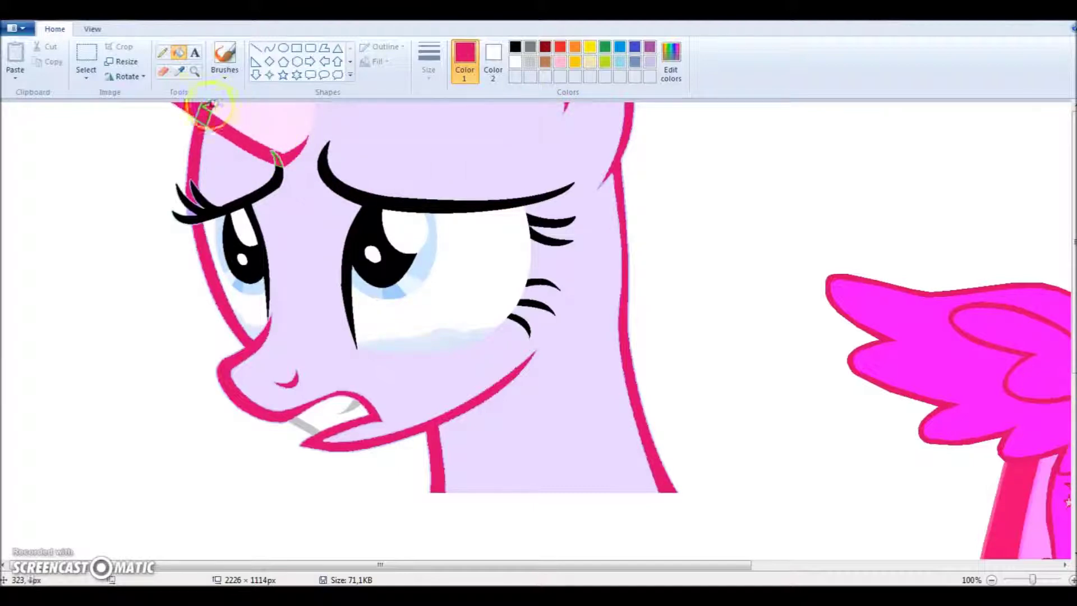
Paint over the green marks at the brow in crimson and fill the leftover purple outline beside the eyelashes
click(194, 72)
click(229, 160)
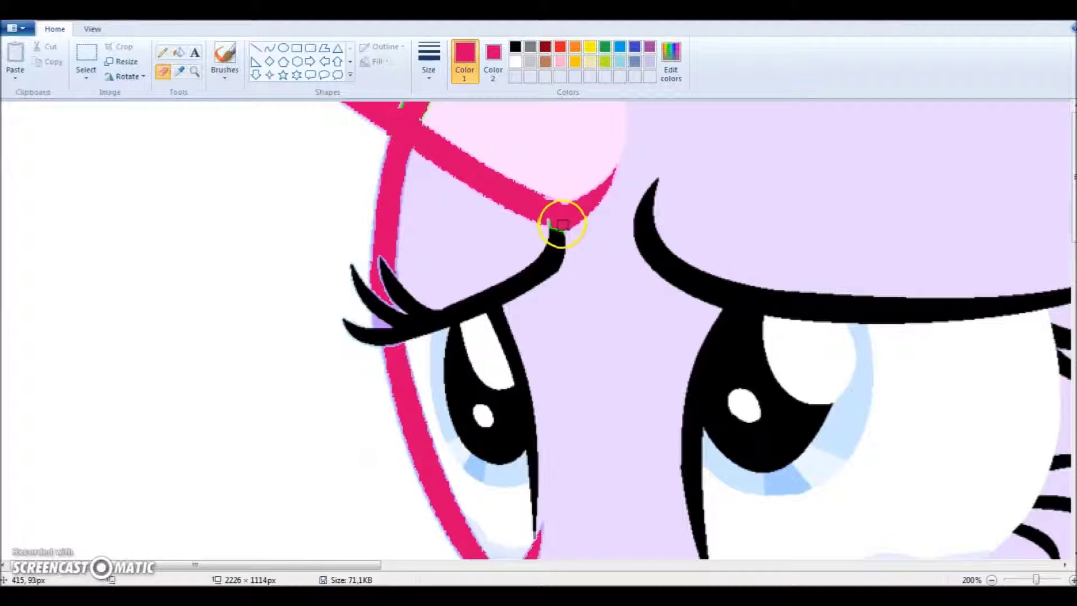
click(178, 53)
click(385, 321)
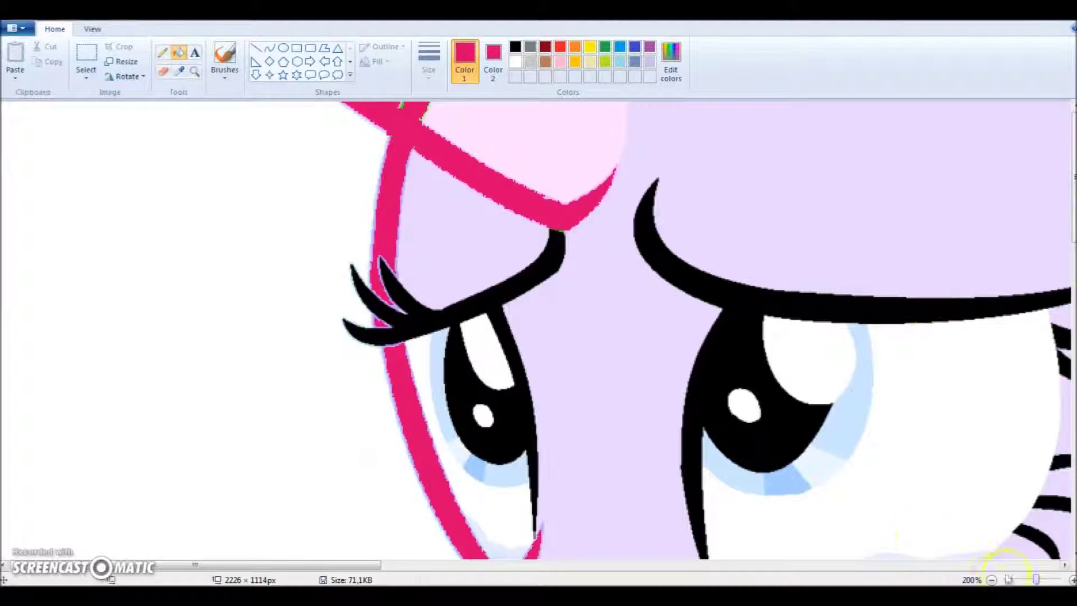
Sample the magenta body colour from the reference pony and fill the lilac face and neck with it
click(993, 580)
click(992, 580)
click(564, 302)
click(270, 197)
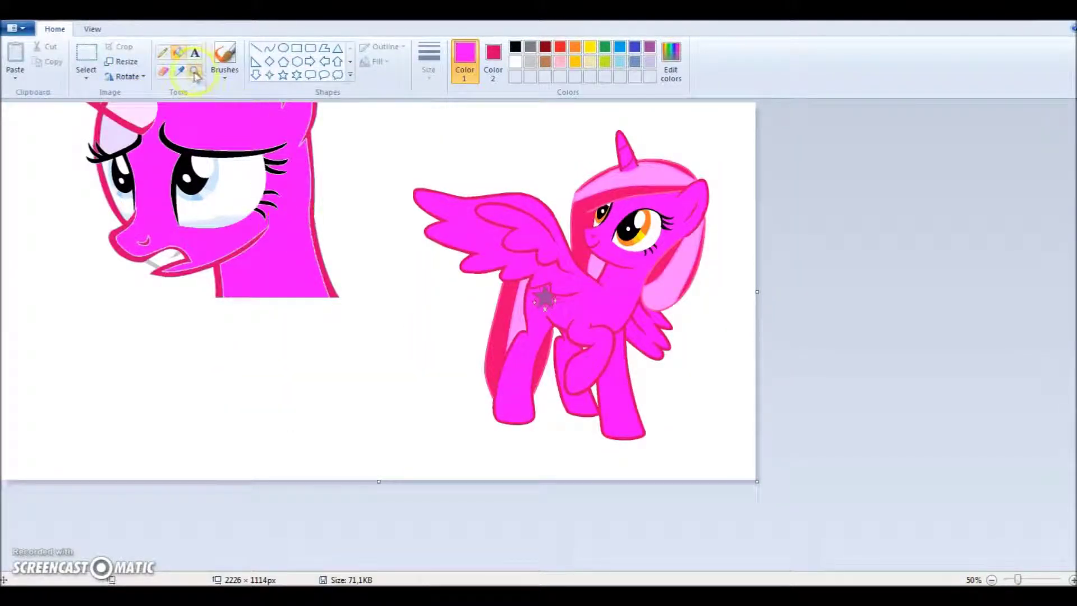
click(227, 184)
Fill the far eyelid area and the pale pink patch above the brow with the magenta
click(195, 72)
click(224, 152)
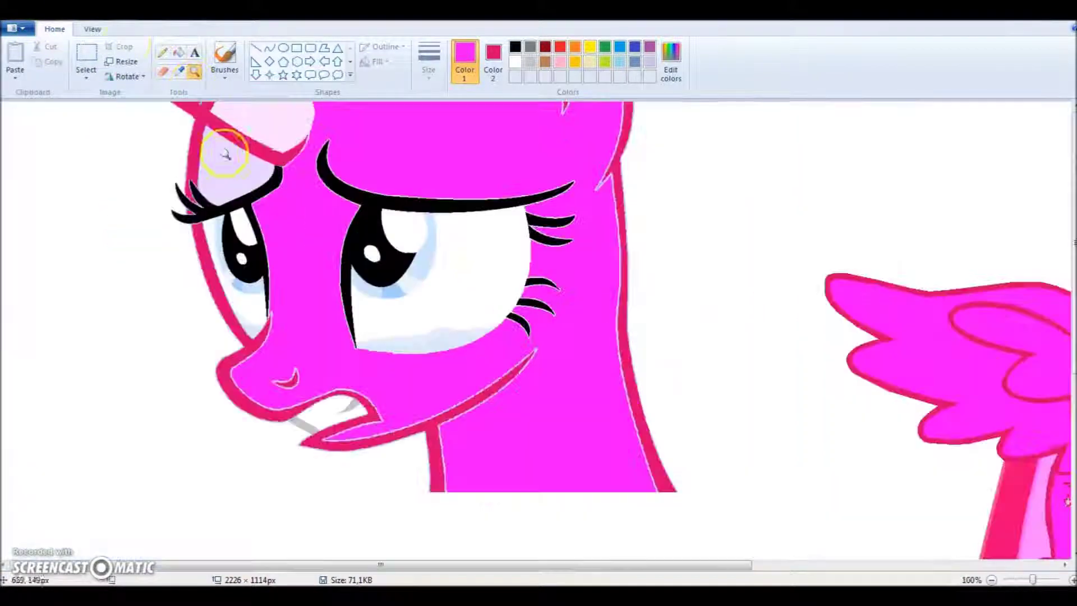
click(209, 163)
click(233, 117)
Cover the pale fringes along the brow outlines with magenta using the Eraser, and undo the last stroke
click(195, 72)
click(353, 120)
click(353, 120)
click(354, 120)
click(353, 120)
click(179, 53)
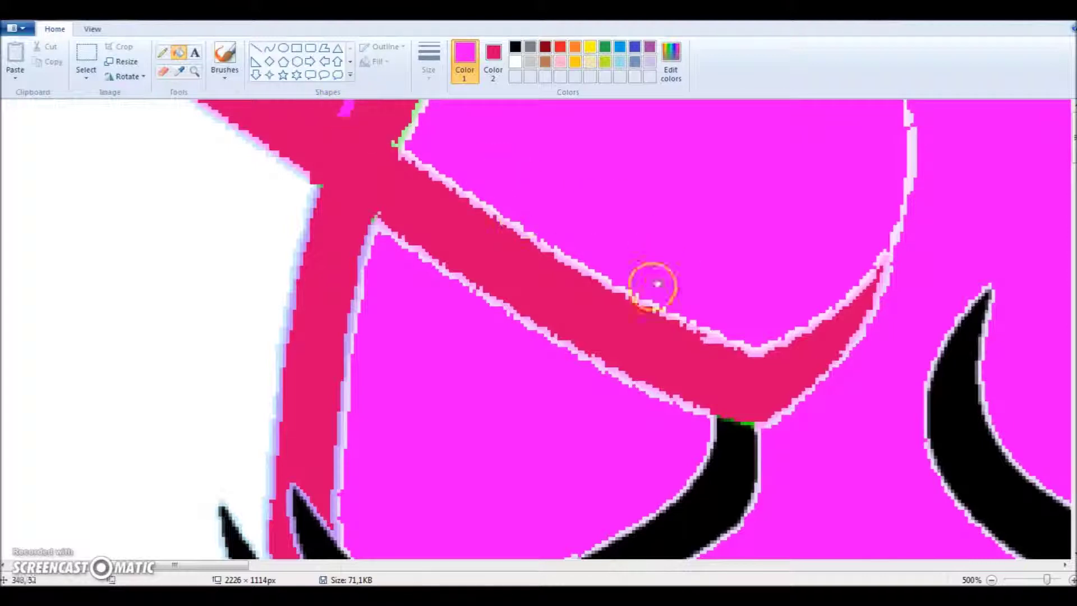
click(163, 71)
click(428, 61)
click(449, 176)
drag(909, 181, 898, 249)
mouse_move(677, 427)
mouse_down()
mouse_move(387, 253)
mouse_move(334, 494)
mouse_up()
mouse_move(412, 130)
mouse_down()
mouse_move(529, 210)
mouse_move(732, 318)
mouse_move(834, 274)
mouse_move(881, 240)
mouse_up()
key(ctrl+z)
Add the reference mane's four shades, two crimson pinks and two lighter pinks, to the custom colour palette
click(992, 581)
click(992, 580)
click(992, 580)
click(993, 580)
click(992, 580)
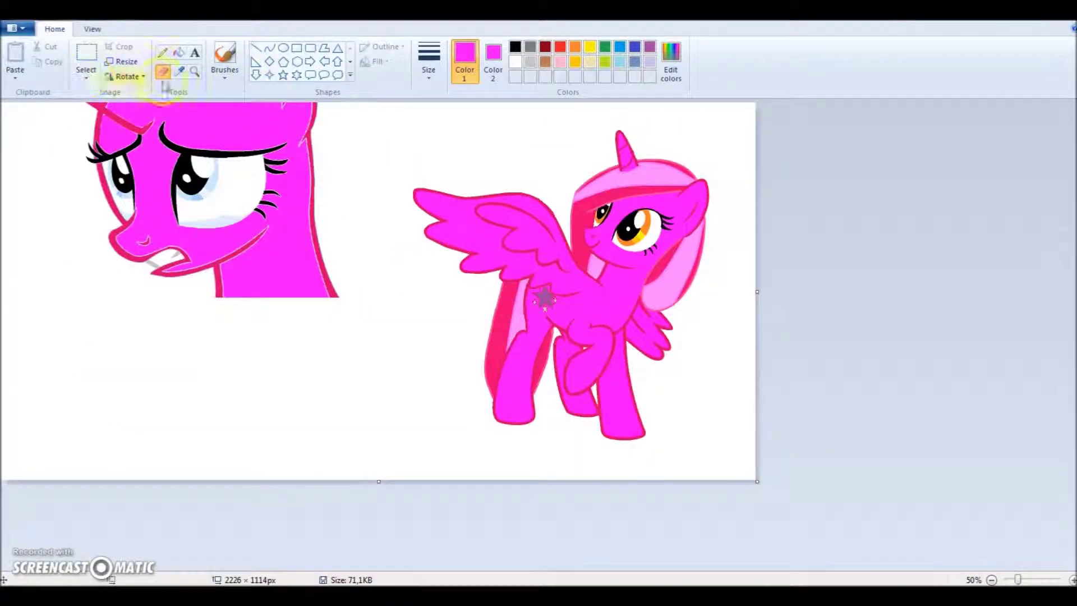
scroll(640, 230, up, 3)
click(671, 62)
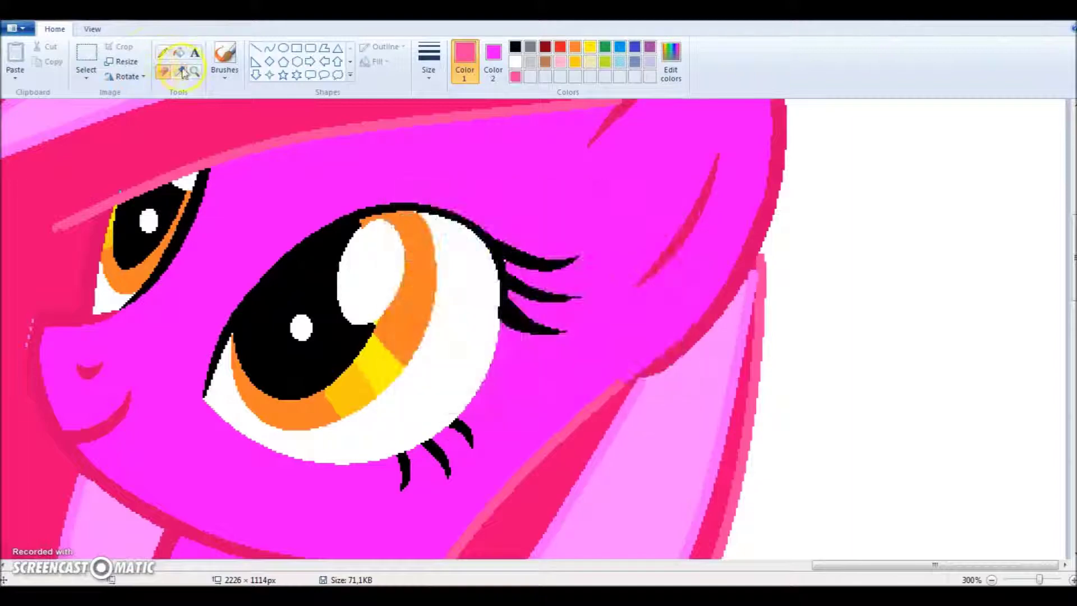
click(671, 62)
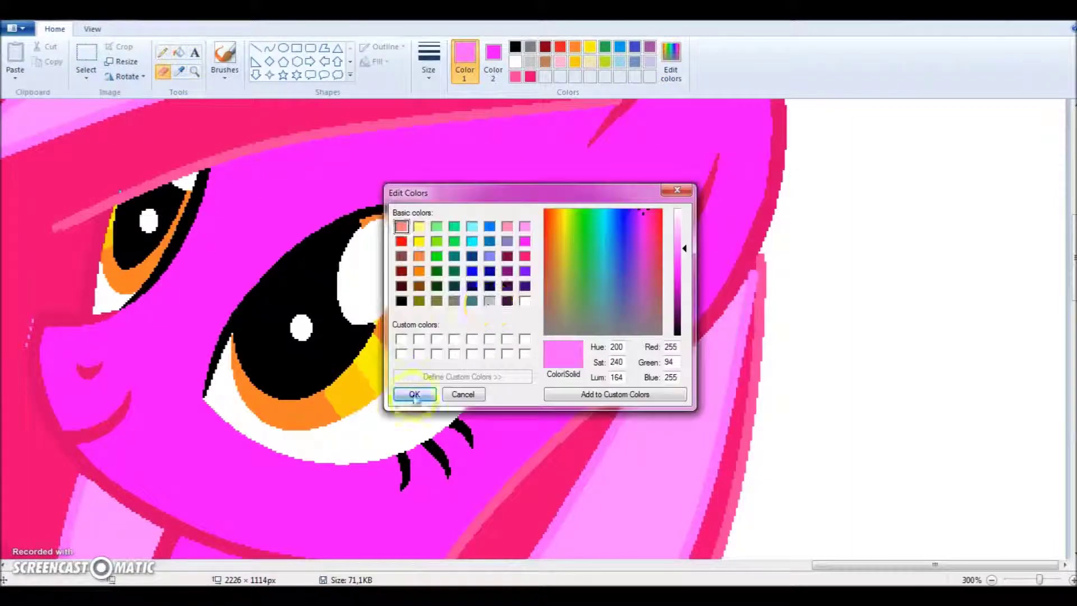
click(414, 395)
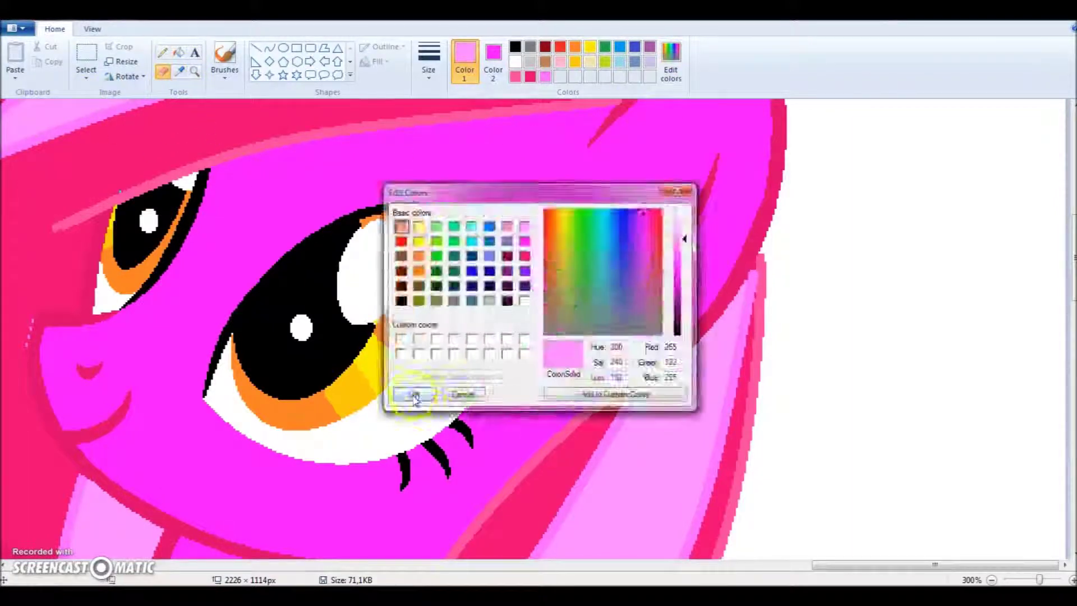
click(414, 394)
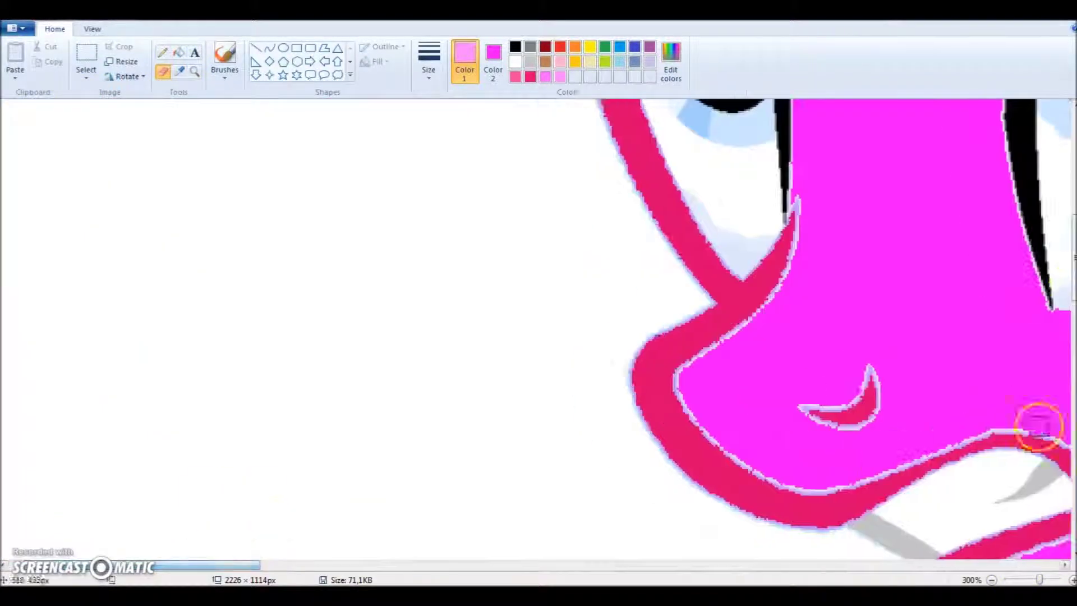
Sample orange from the reference pony's eye and fill the main part of the head's near iris with it
drag(1074, 294, 1074, 250)
click(992, 579)
click(992, 579)
click(992, 580)
click(644, 229)
click(210, 160)
click(186, 194)
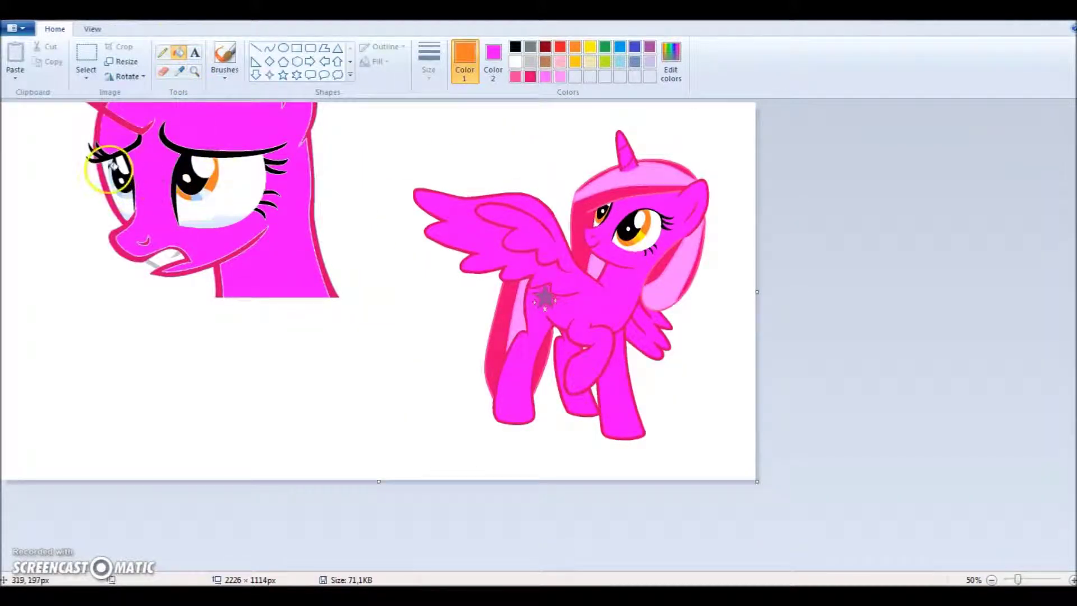
Fill the lower iris segments of both eyes with the yellow and golden shades sampled from the reference eyes
click(179, 71)
click(640, 235)
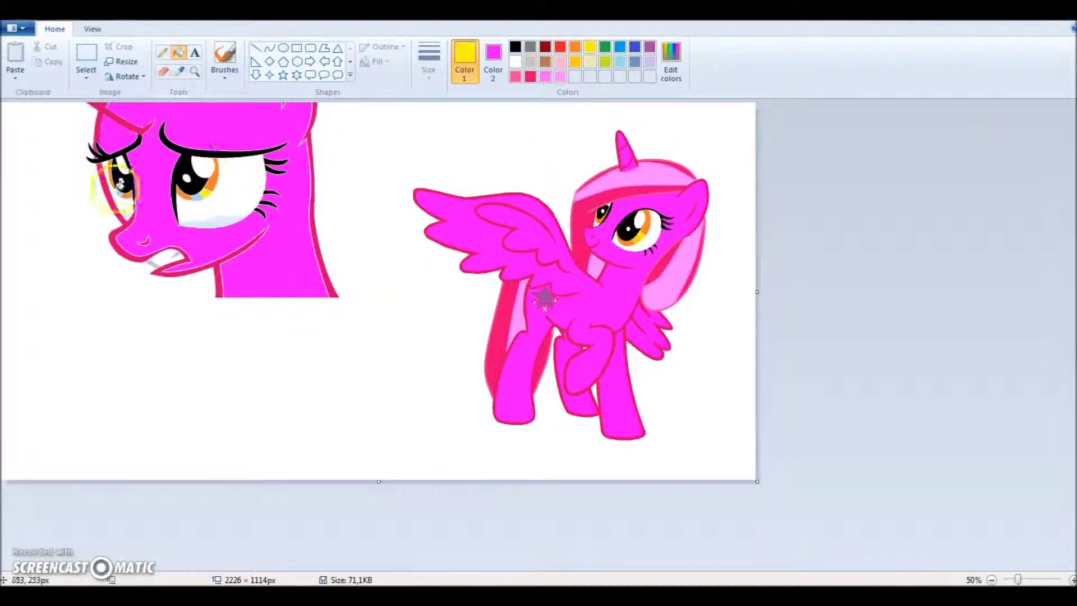
click(595, 202)
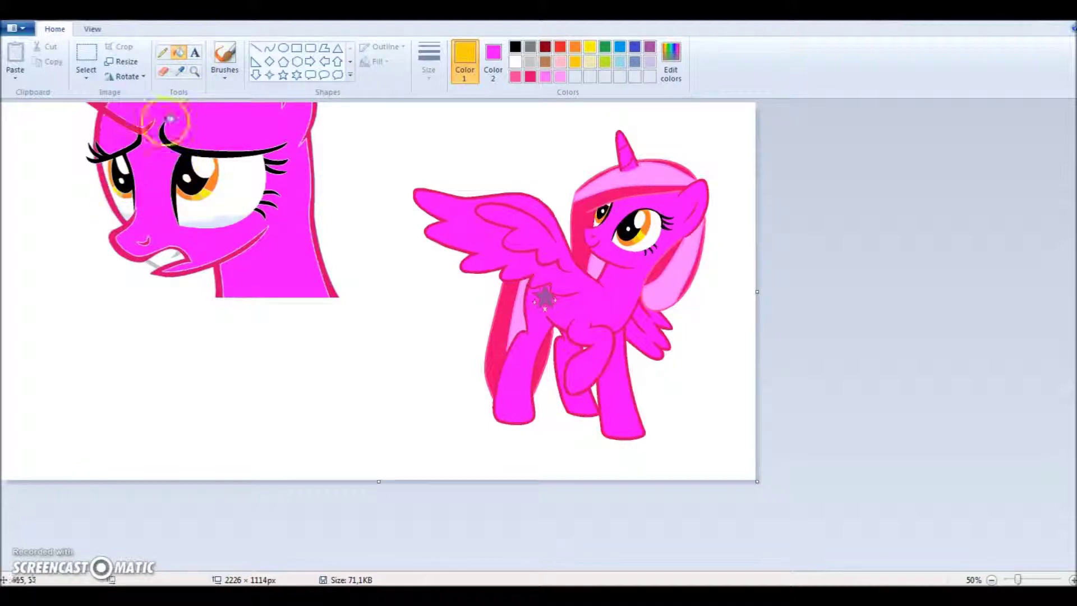
Draw a diagonal fringe line about 414 × 266 px across the forehead and far eye in the mane's outline pink
click(516, 79)
click(195, 72)
click(216, 186)
click(270, 48)
drag(459, 101, 178, 281)
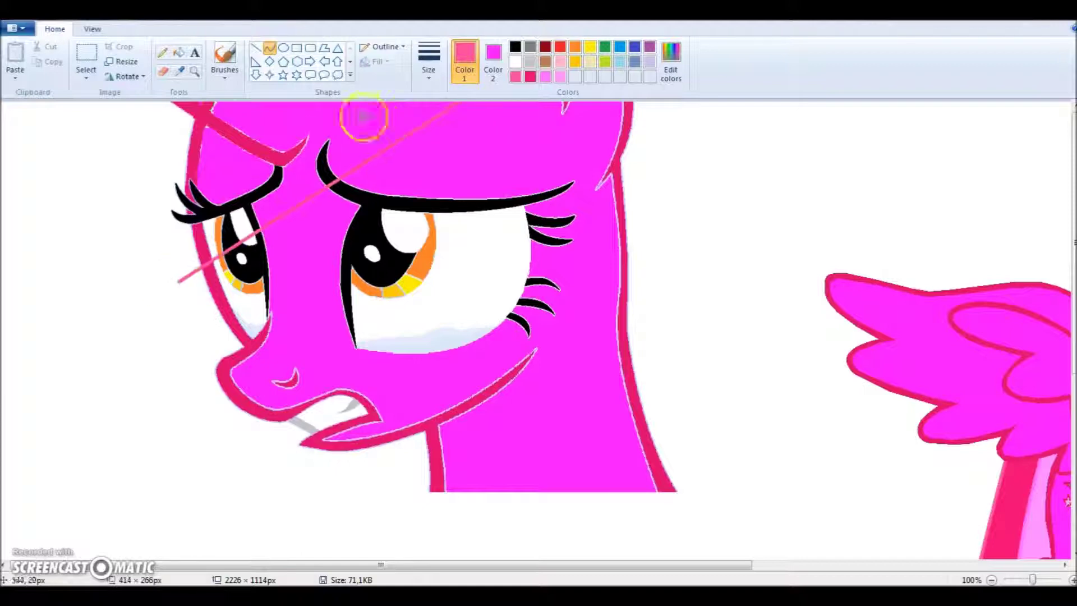
mouse_move(106, 104)
mouse_down()
mouse_move(177, 533)
mouse_move(193, 543)
mouse_up()
mouse_move(123, 494)
mouse_down()
mouse_move(108, 533)
mouse_move(55, 416)
mouse_up()
key(ctrl+z)
Draw a pink mane curve around the front of the face to the neck, and a looped mane curve behind the neck
mouse_move(108, 104)
mouse_down()
mouse_move(301, 474)
mouse_move(429, 496)
mouse_up()
drag(242, 258, 36, 467)
mouse_move(202, 525)
mouse_down()
mouse_move(236, 589)
mouse_move(263, 605)
mouse_up()
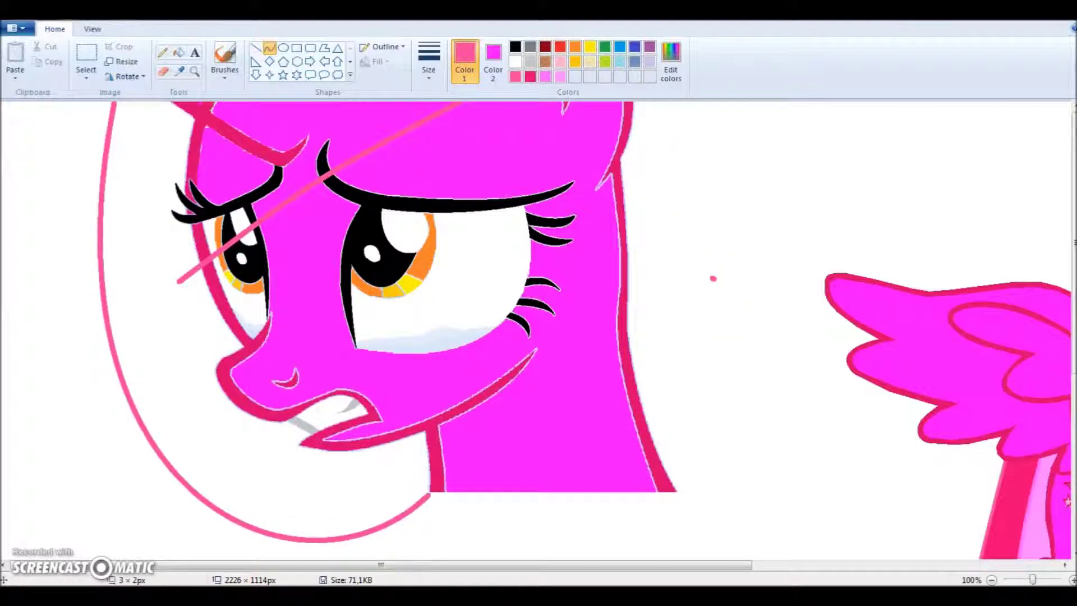
drag(630, 133, 675, 454)
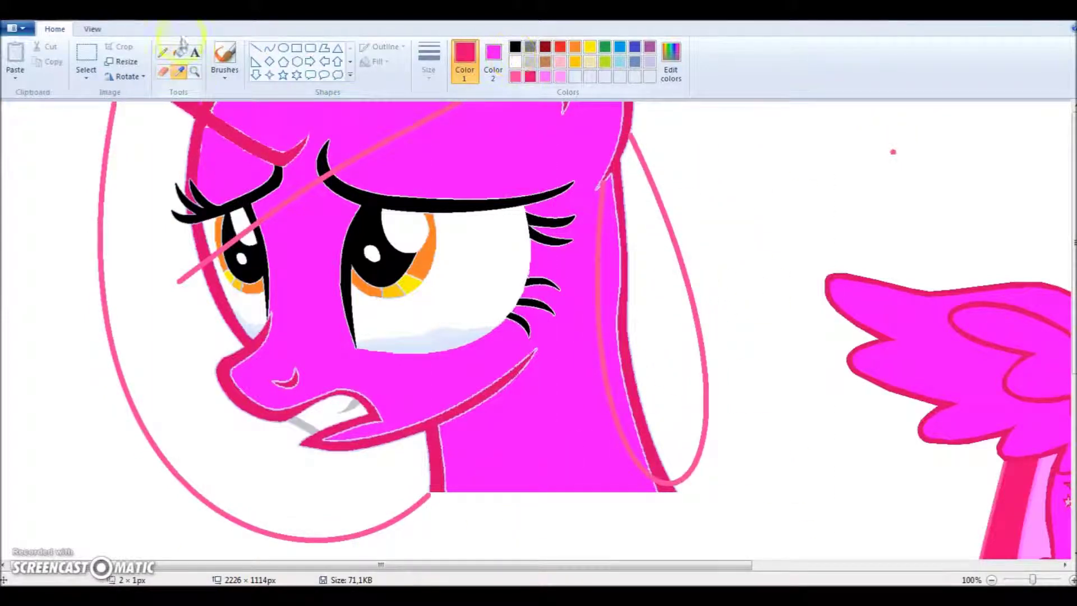
Fill the face areas above the fringe line with the mane's crimson, and undo the last fill
click(180, 51)
click(257, 122)
click(244, 169)
click(230, 212)
click(237, 220)
click(218, 227)
click(208, 232)
click(156, 182)
key(ctrl+z)
Close the gap in the front mane outline at the neck and fill the mane around the face with crimson
click(179, 72)
click(429, 487)
click(423, 68)
click(440, 184)
click(222, 327)
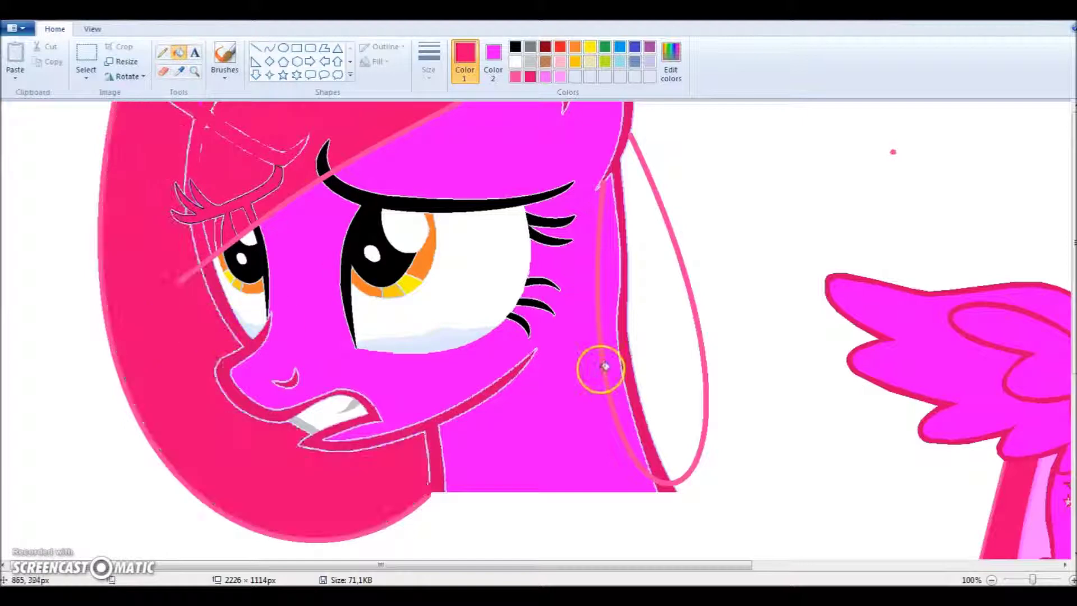
Fill the mane loop behind the neck with crimson, closing the outline gap near the ear with the Pencil
click(657, 371)
click(162, 52)
click(626, 157)
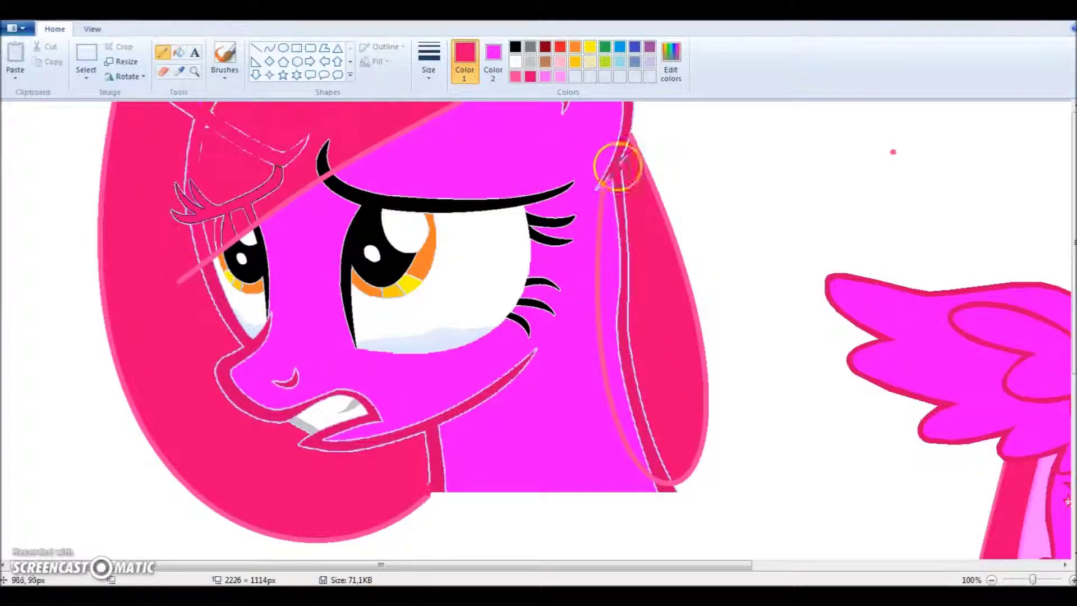
click(179, 53)
click(614, 253)
Set the Eraser to the mane's crimson and cover the leftover eyelash, eyelid and brow lines inside the fringe
click(195, 72)
click(241, 218)
click(164, 72)
click(179, 72)
right_click(345, 252)
click(429, 61)
mouse_move(354, 262)
mouse_down()
mouse_move(400, 193)
mouse_move(360, 316)
mouse_move(398, 360)
mouse_move(386, 370)
mouse_move(505, 321)
mouse_up()
click(460, 183)
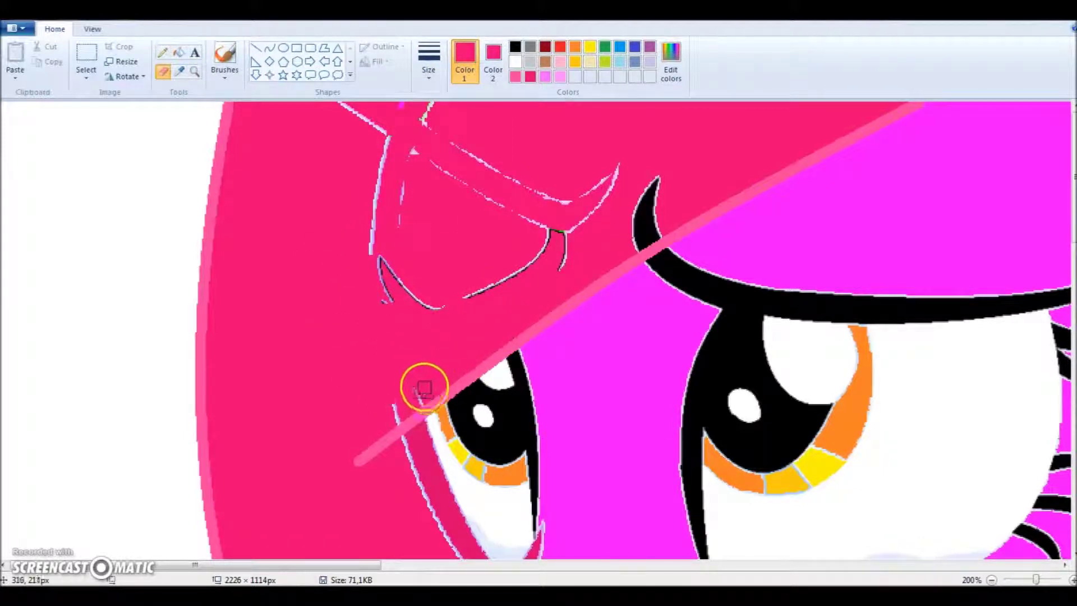
mouse_move(394, 409)
mouse_down()
mouse_move(376, 315)
mouse_move(558, 262)
mouse_move(524, 255)
mouse_move(649, 205)
mouse_up()
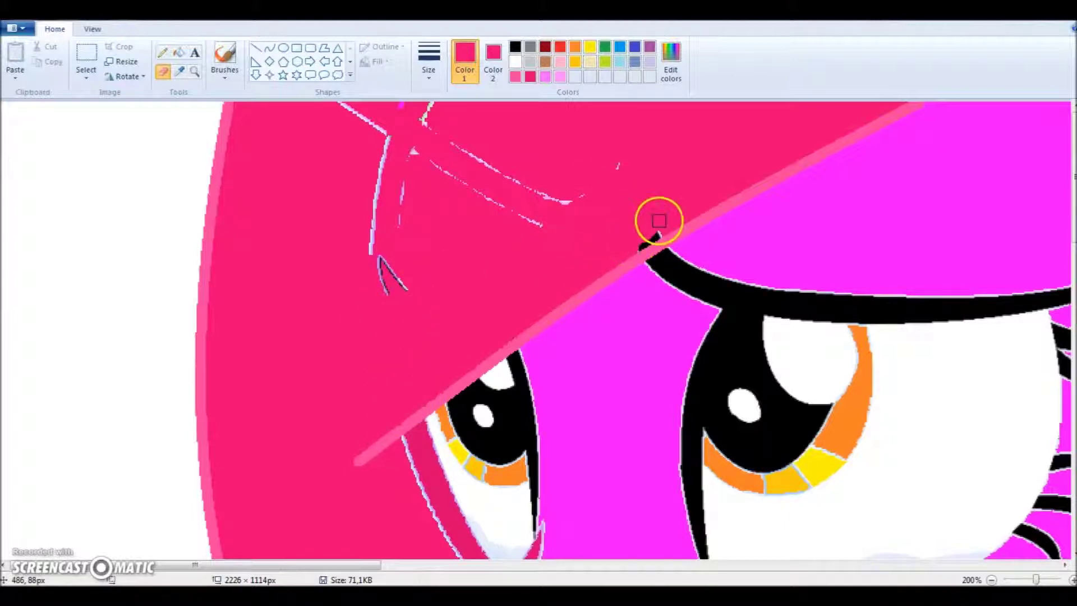
mouse_move(469, 245)
mouse_down()
mouse_move(361, 228)
mouse_move(448, 156)
mouse_move(526, 213)
mouse_up()
Cover the leftover outline fragments inside the mane's upper area and the section behind the neck with crimson
drag(1074, 184, 1074, 324)
drag(297, 566, 538, 566)
drag(1074, 271, 1074, 192)
scroll(1061, 193, up, 3)
mouse_move(529, 116)
mouse_down()
mouse_move(539, 464)
mouse_move(566, 144)
mouse_up()
mouse_move(552, 193)
mouse_down()
mouse_move(577, 314)
mouse_move(591, 547)
mouse_up()
scroll(544, 463, down, 9)
mouse_move(561, 337)
mouse_down()
mouse_move(601, 450)
mouse_move(637, 457)
mouse_move(611, 342)
mouse_up()
scroll(813, 512, down, 2)
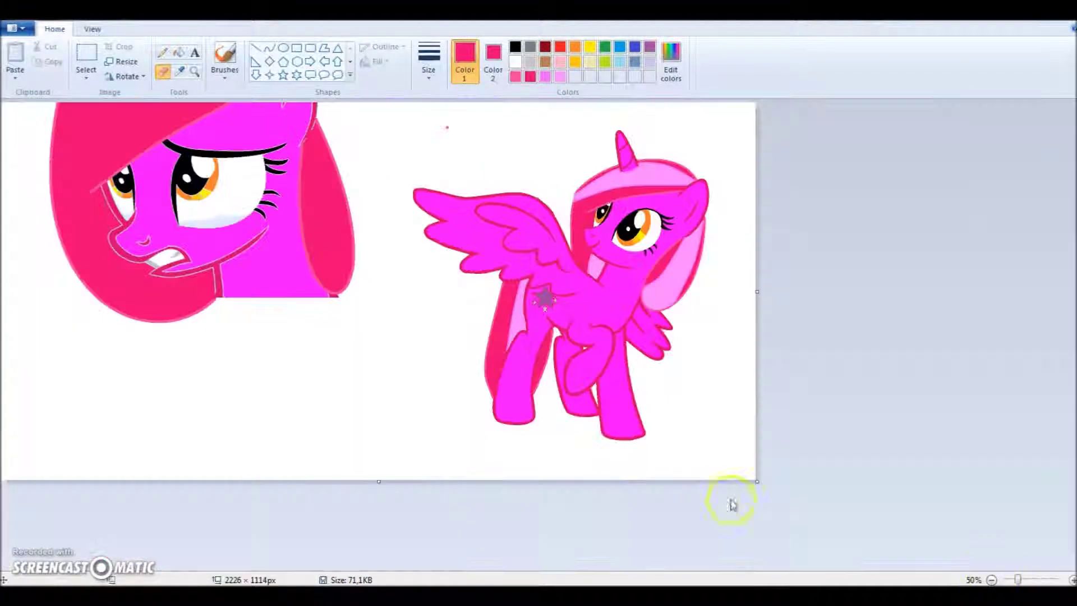
Add a yellow text note below the head reading "great job,i forgot she has a horn Im an idiot"
click(195, 52)
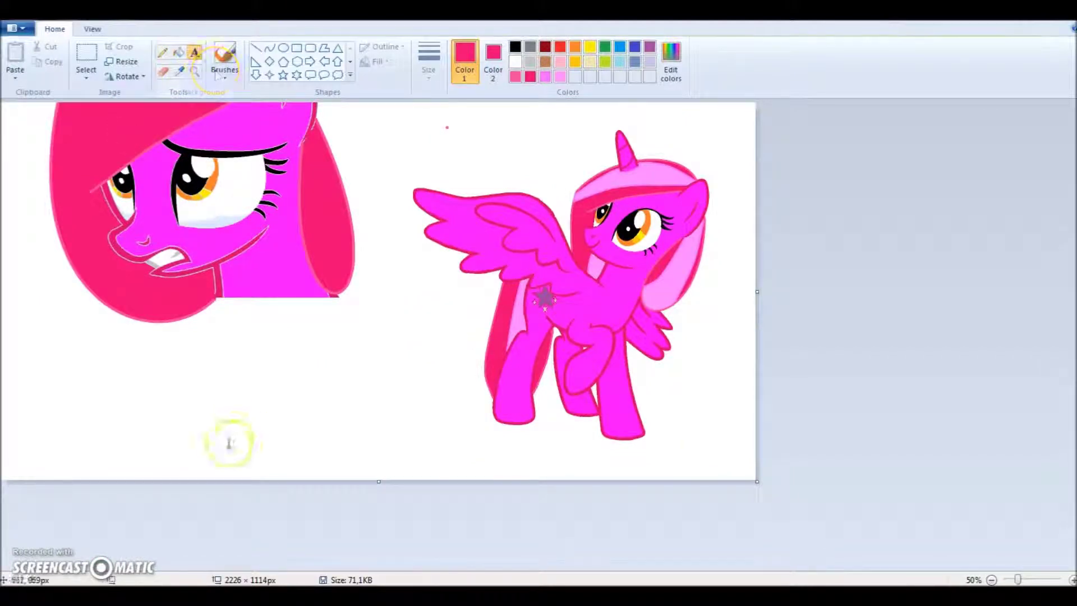
drag(171, 409, 444, 455)
drag(308, 406, 292, 323)
click(380, 49)
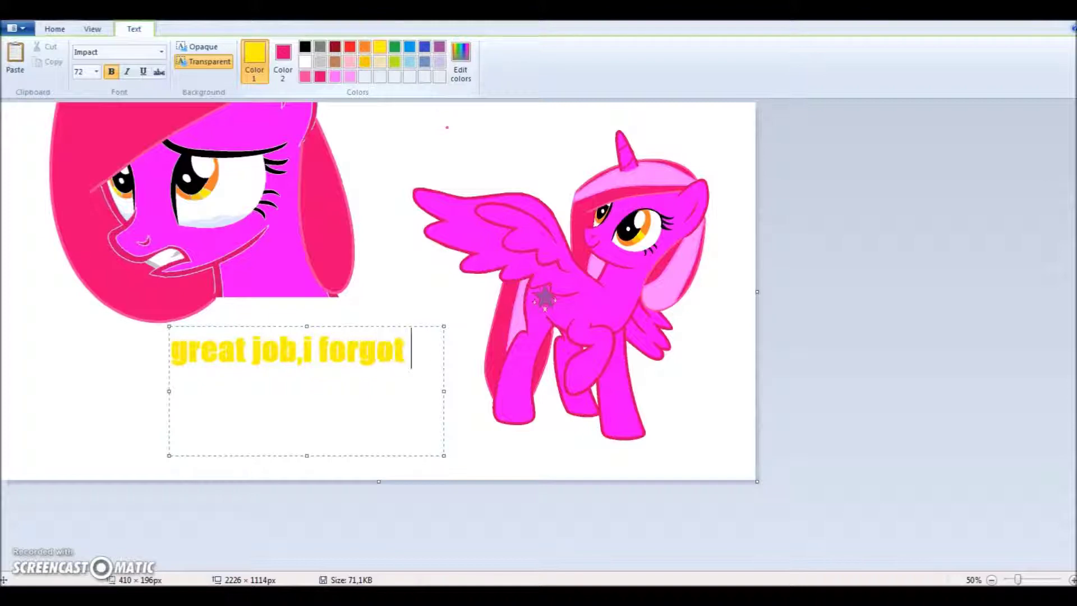
text(great job,i forgot she has a horn)
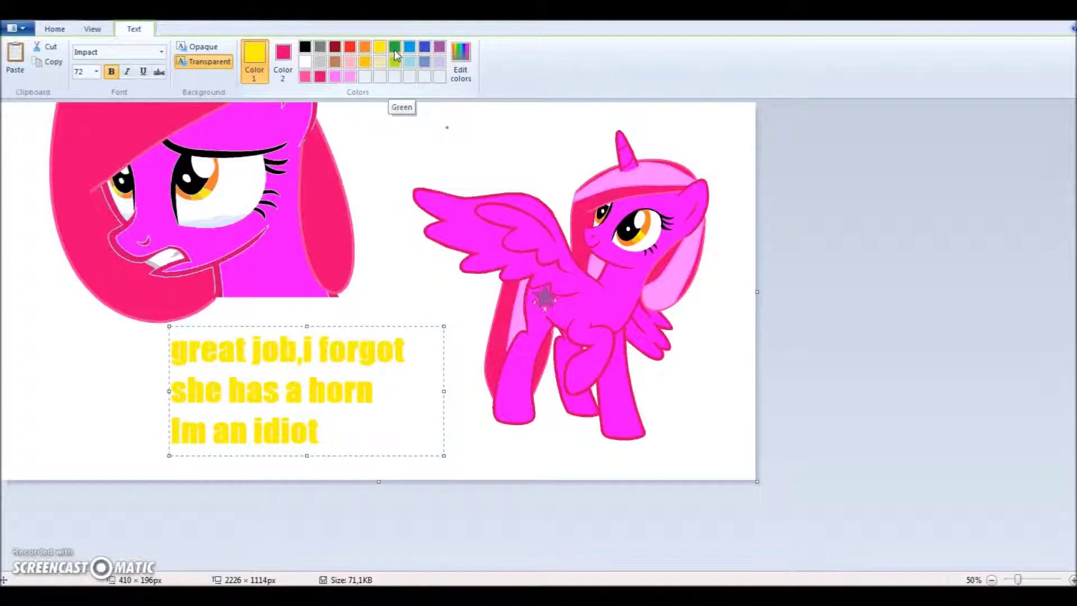
Delete the yellow text note and close its text box
key(BackSpace)
key(BackSpace)
key(BackSpace)
key(BackSpace)
key(BackSpace)
key(BackSpace)
key(BackSpace)
key(BackSpace)
key(BackSpace)
key(BackSpace)
key(BackSpace)
key(BackSpace)
key(BackSpace)
key(BackSpace)
key(BackSpace)
key(BackSpace)
key(BackSpace)
key(BackSpace)
key(BackSpace)
key(BackSpace)
click(151, 260)
Draw the horn's curved pink base line over the upper part of the mane with the Curve tool
click(179, 71)
click(520, 327)
click(270, 49)
click(180, 72)
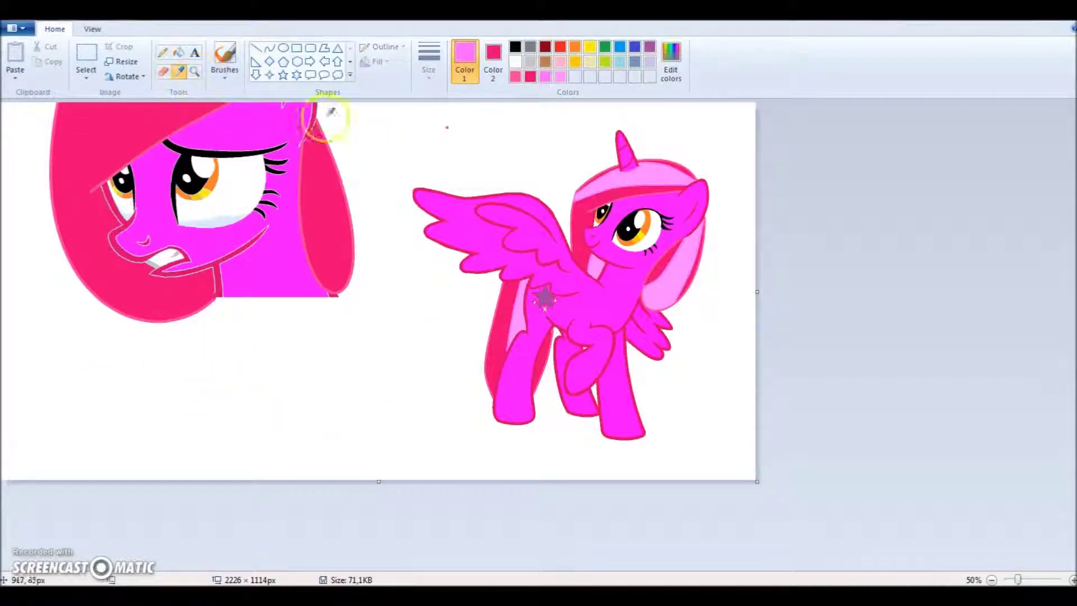
click(315, 115)
click(195, 72)
click(219, 138)
click(269, 49)
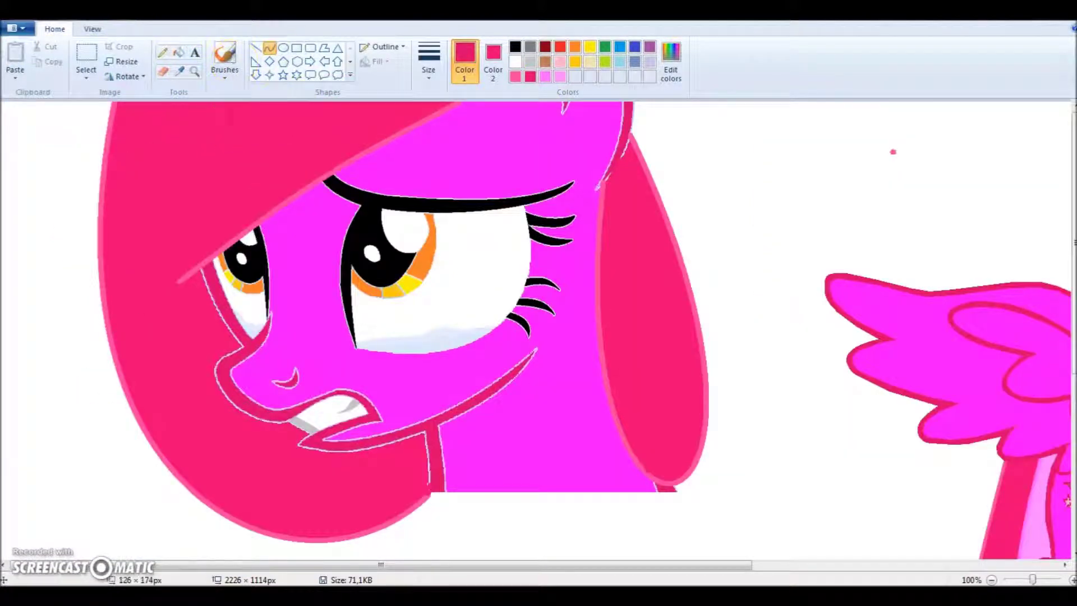
click(180, 71)
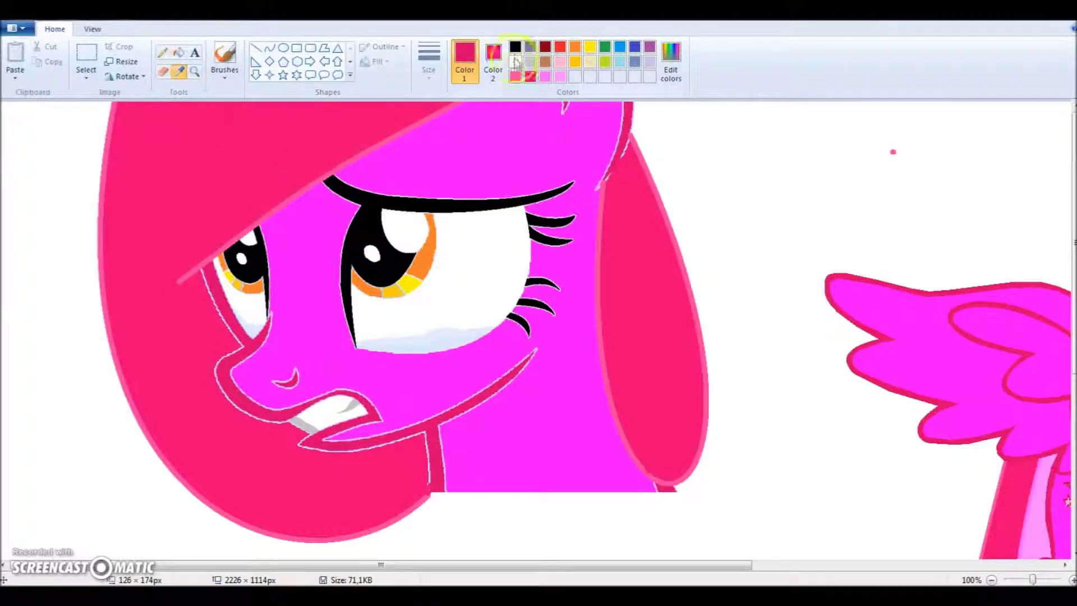
click(269, 49)
drag(205, 130, 288, 85)
click(759, 187)
Sample the magenta from the head and fill the horn area above its base line with it
click(183, 71)
click(537, 274)
click(181, 53)
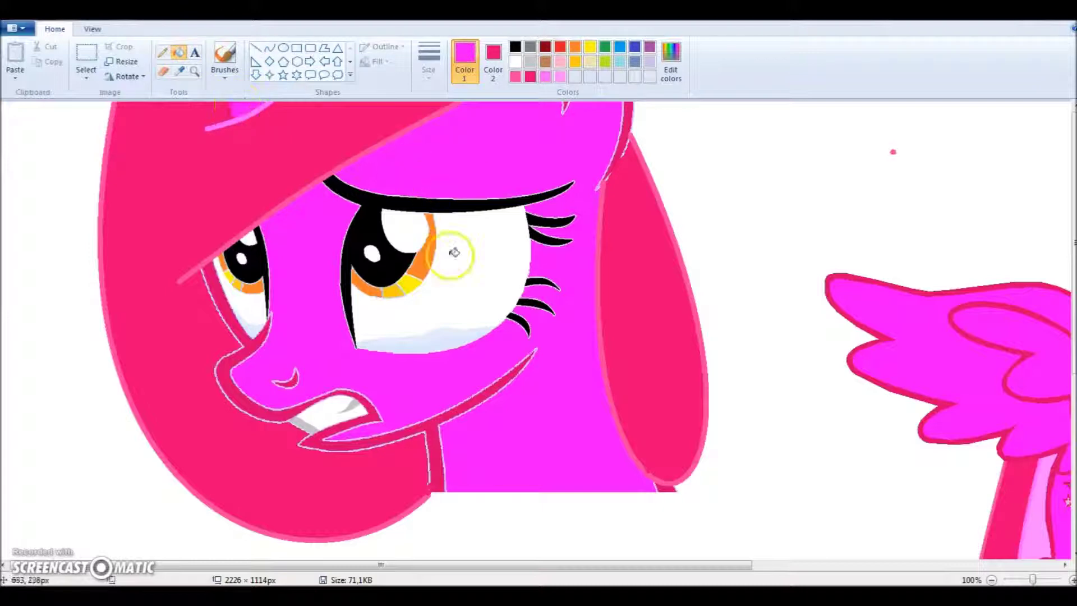
Draw a diagonal highlight line in the lighter custom pink across the front mane from below the horn to its outer edge
click(545, 76)
click(270, 48)
mouse_move(339, 103)
mouse_down()
mouse_move(101, 215)
mouse_move(100, 225)
mouse_up()
drag(213, 169, 191, 180)
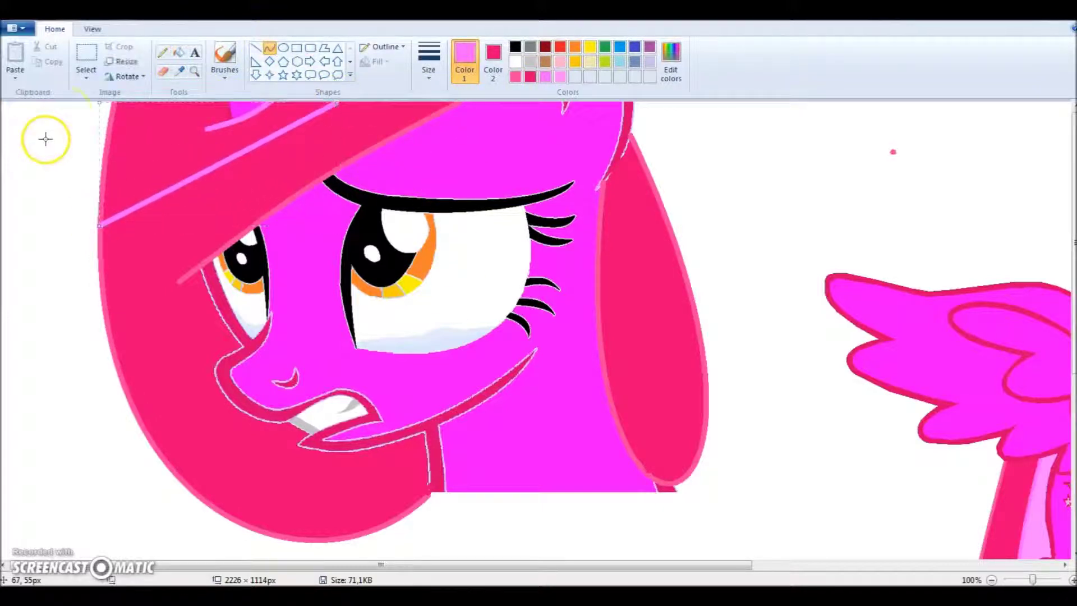
Fill the upper front mane area above the diagonal highlight line with the lighter custom pink
click(179, 54)
click(176, 144)
scroll(1058, 221, down, 3)
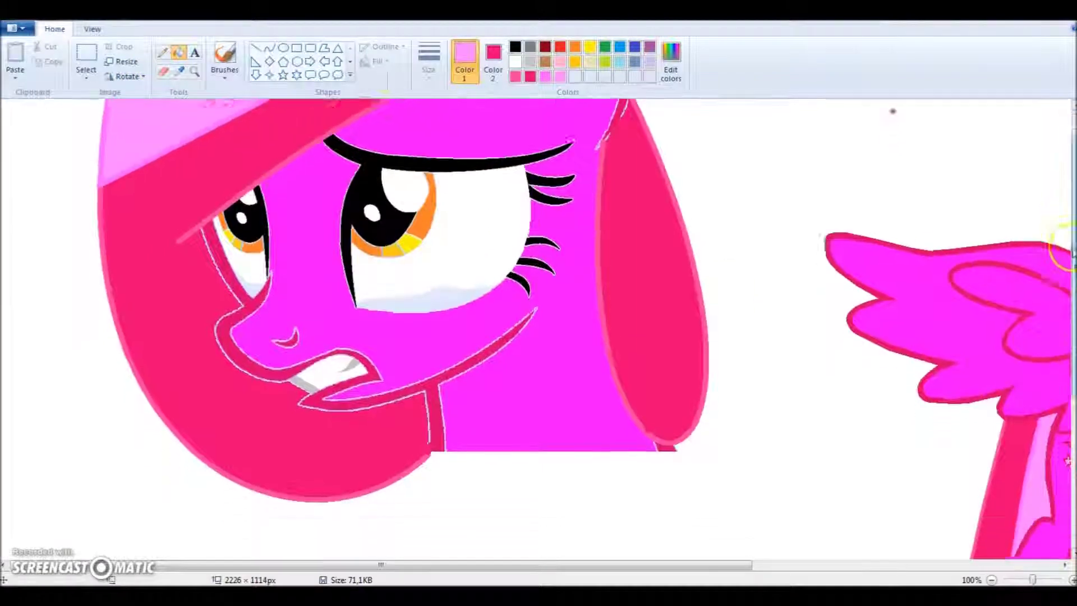
Draw two steep highlight lines in the custom pink across the lower front mane, from the muzzle area to its lower edge
drag(201, 188, 219, 427)
drag(333, 368, 348, 454)
click(339, 306)
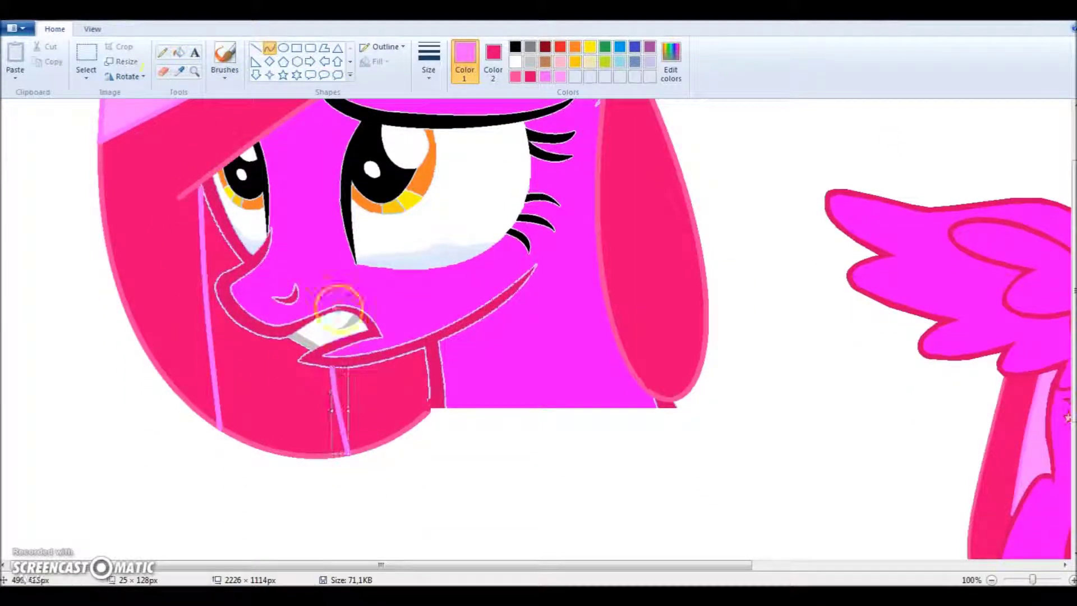
Recolour the mane's lower outline between the two lines custom pink and fill the enclosed stripe with the lighter pink
click(180, 54)
click(295, 455)
click(560, 77)
click(252, 394)
Clean up the muzzle's pale outline edges with sampled dark pink and cover the stray pink dot beside the head with white
click(178, 71)
click(230, 120)
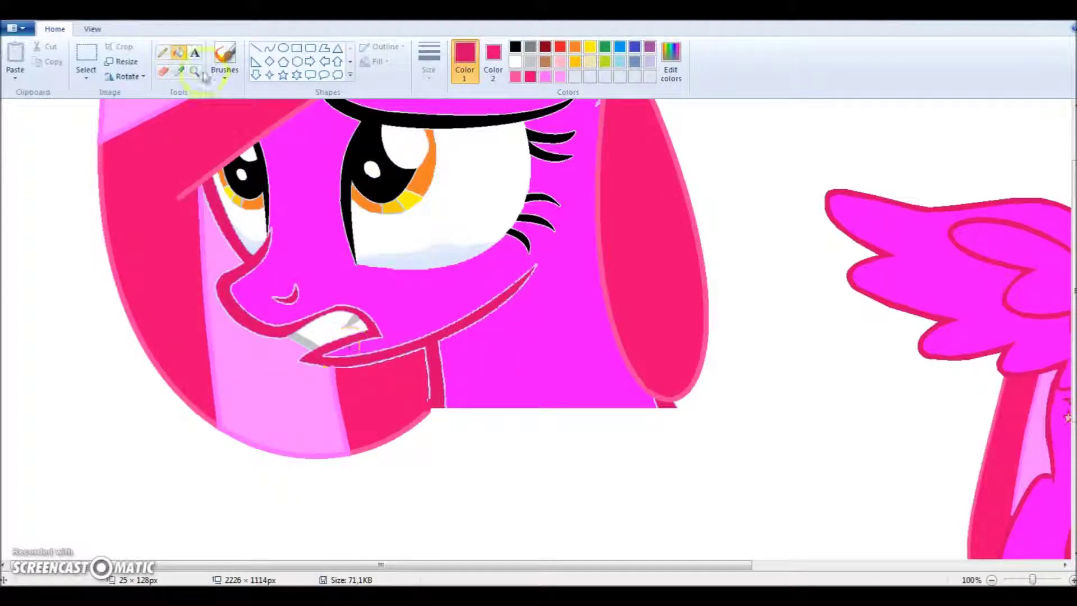
drag(1074, 309, 1075, 260)
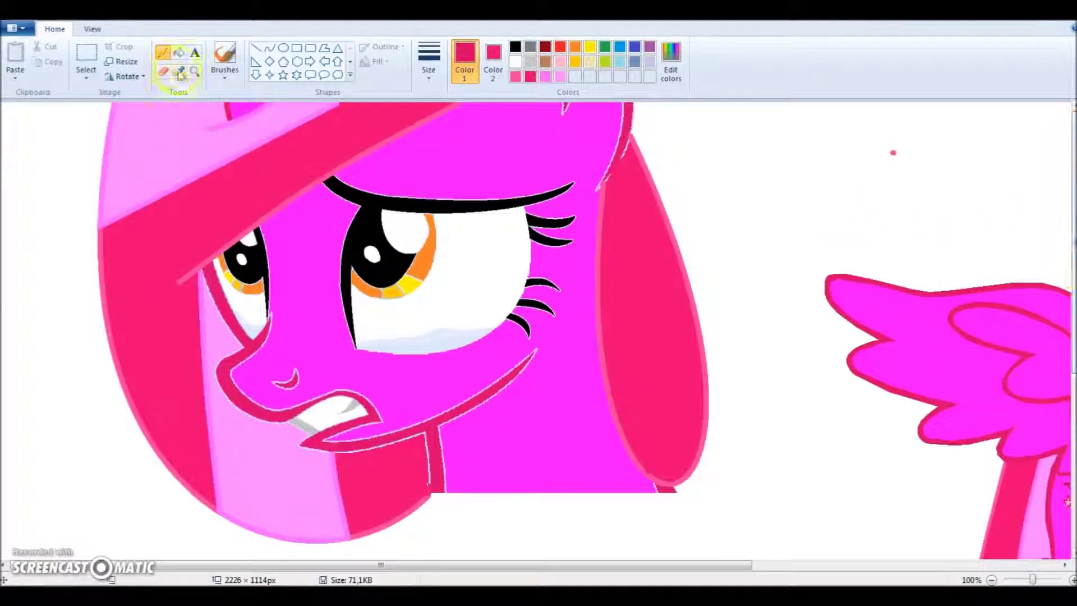
click(179, 52)
click(515, 61)
click(893, 152)
Draw two long highlight lines in the custom pink down the back mane behind the cheek with the Curve tool
click(545, 77)
click(269, 49)
mouse_move(613, 173)
mouse_down()
mouse_move(643, 426)
mouse_move(628, 448)
mouse_up()
double_click(628, 292)
drag(630, 151, 692, 469)
double_click(659, 260)
Recolour the back mane's lower outline between the highlight lines and fill the stripe with the lighter custom pink
click(179, 53)
click(677, 482)
click(560, 77)
click(664, 354)
Try to enlarge the canvas to make room for a background, and set the secondary colour to white
click(992, 580)
click(992, 580)
drag(380, 292, 559, 361)
click(496, 70)
click(515, 61)
Undo the trial fill and canvas enlargement, and resize the canvas to 3144 × 1532 px with only the head kept
click(179, 54)
click(208, 139)
key(ctrl+z)
key(ctrl+z)
drag(174, 202, 535, 364)
Paste the dark forest background image from its file onto the canvas
click(15, 74)
click(37, 110)
drag(847, 227, 850, 384)
click(369, 217)
double_click(482, 359)
click(566, 336)
double_click(566, 336)
Try to position the forest image in the blank area and move the pony head onto it
drag(69, 145, 290, 198)
drag(332, 215, 499, 306)
drag(387, 225, 360, 239)
drag(11, 209, 180, 95)
drag(130, 153, 394, 271)
key(ctrl+z)
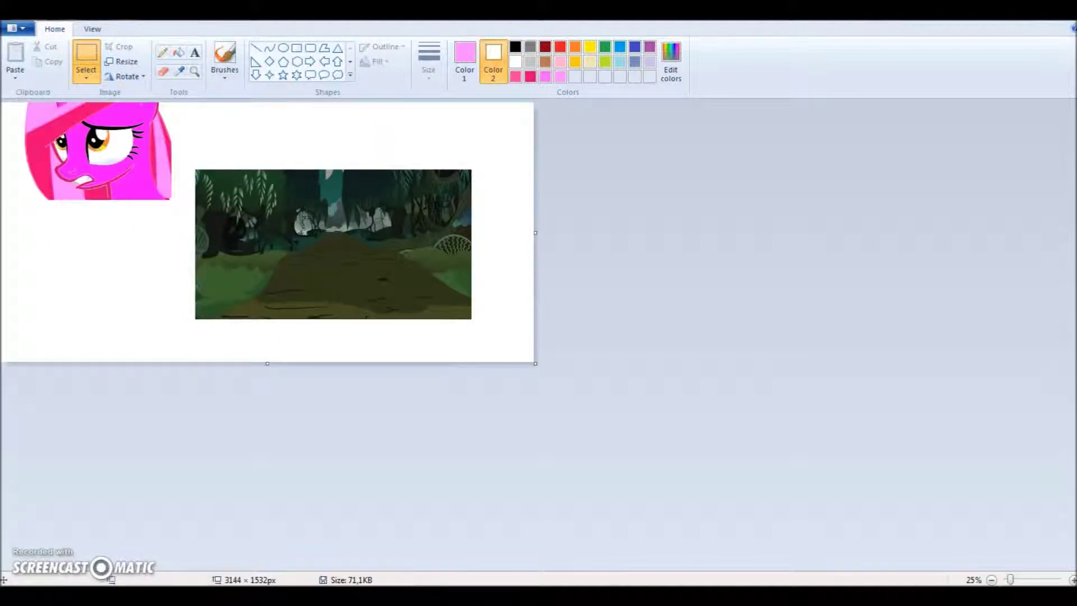
key(ctrl+z)
Paste the forest background from its file again and move it into the blank area beside the head
click(15, 75)
click(34, 107)
double_click(565, 336)
drag(110, 164, 173, 201)
drag(110, 164, 344, 228)
Try to select the pony head and move it over the forest image
drag(178, 208, 1, 96)
drag(140, 176, 369, 239)
key(ctrl+z)
Select the whole pony head in a magnified view and move it onto the forest background
click(195, 72)
click(121, 160)
click(86, 54)
drag(353, 306, 3, 100)
drag(243, 218, 713, 351)
key(ctrl+Page_Down)
Select the combined head and forest picture and move it to the canvas's upper-left corner
drag(217, 154, 441, 280)
drag(347, 226, 111, 161)
click(431, 281)
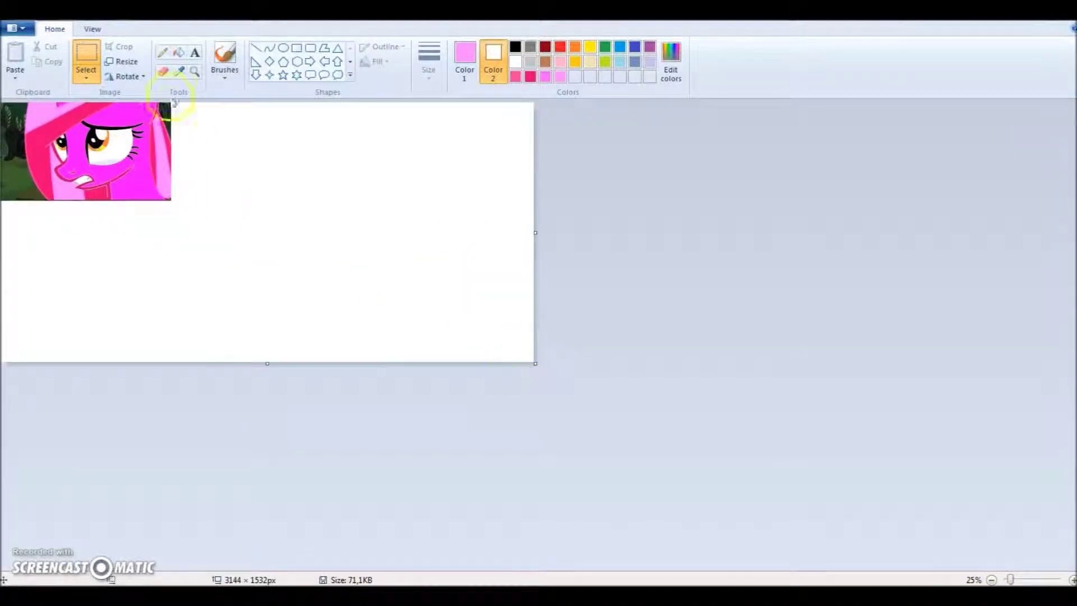
Shrink the canvas to reduce the blank space around the combined picture
click(194, 72)
click(179, 163)
click(992, 580)
drag(534, 362, 339, 284)
Try to fill the blank canvas area around the picture
click(179, 52)
click(196, 207)
key(ctrl+z)
Crop the canvas down to the lower-right corner of the combined head and forest picture
click(195, 71)
click(211, 147)
drag(633, 449, 363, 308)
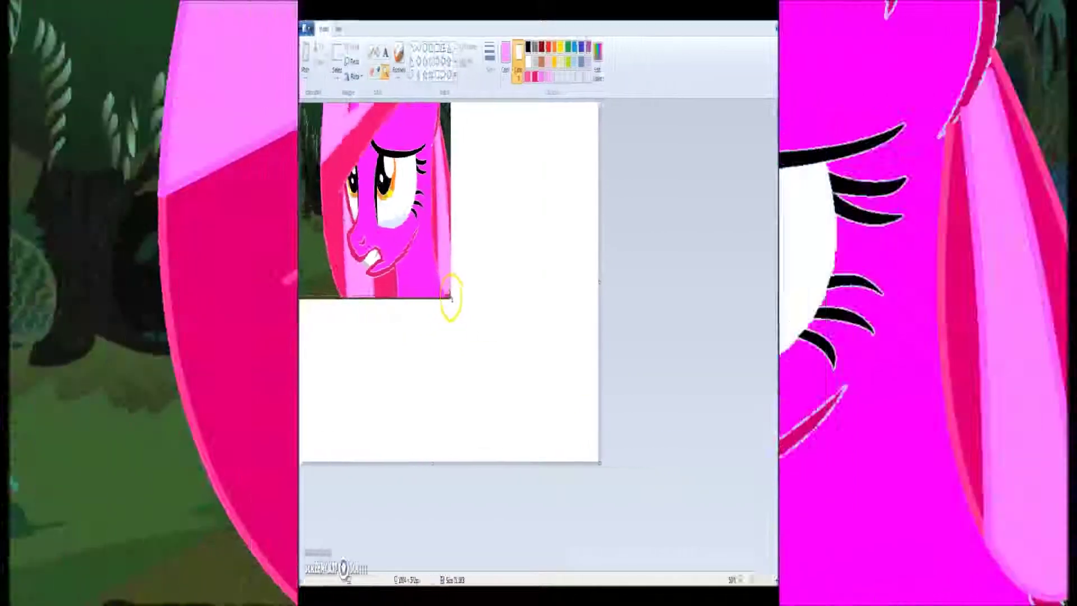